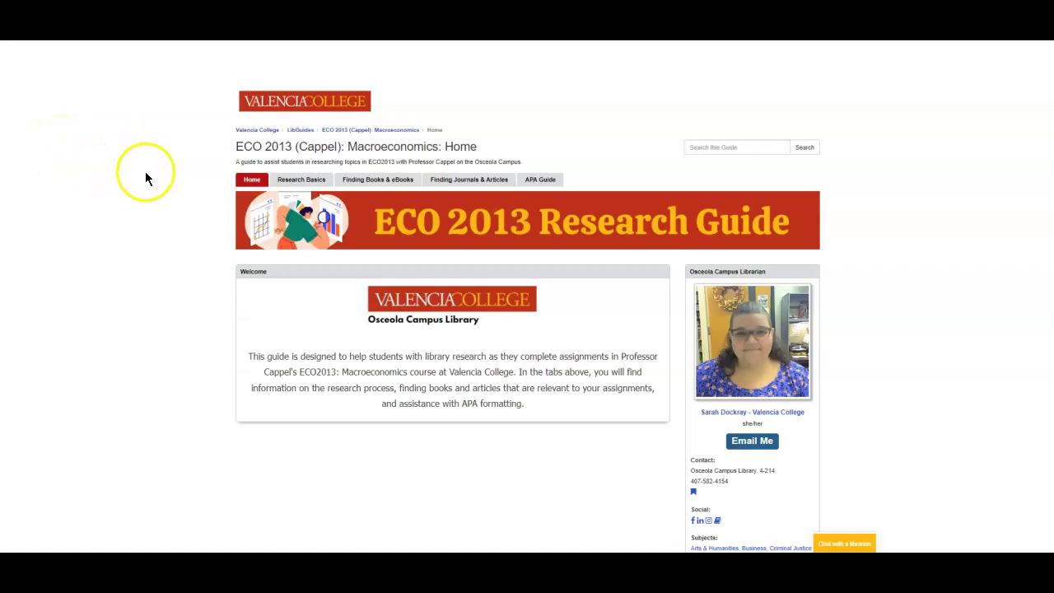
# Open The Wall Street Journal's online access from the guide's journals and articles page and look over its issue and search options.
pyautogui.click(460, 188)
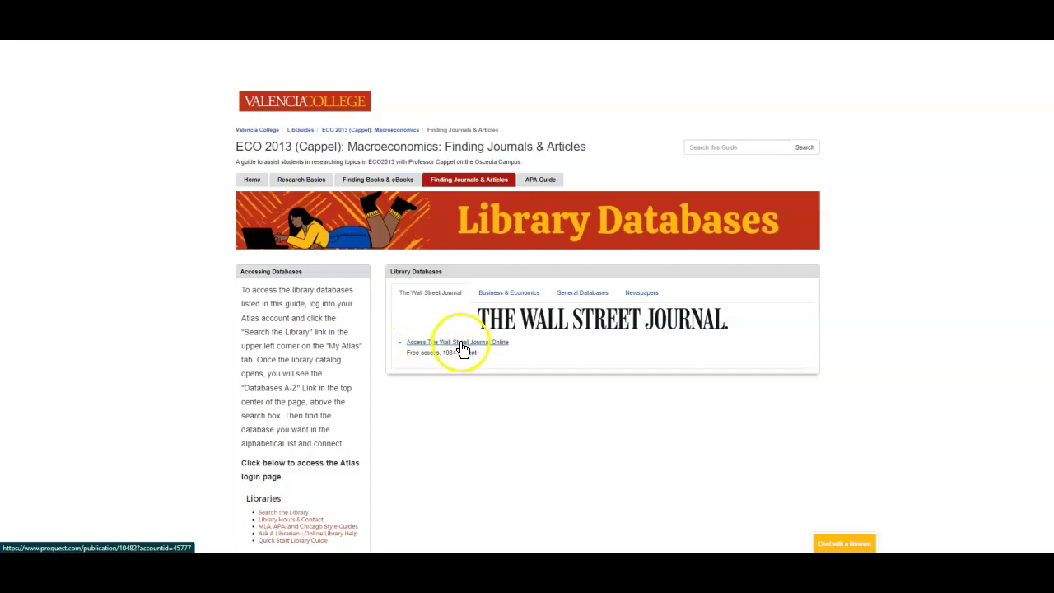
pyautogui.click(463, 344)
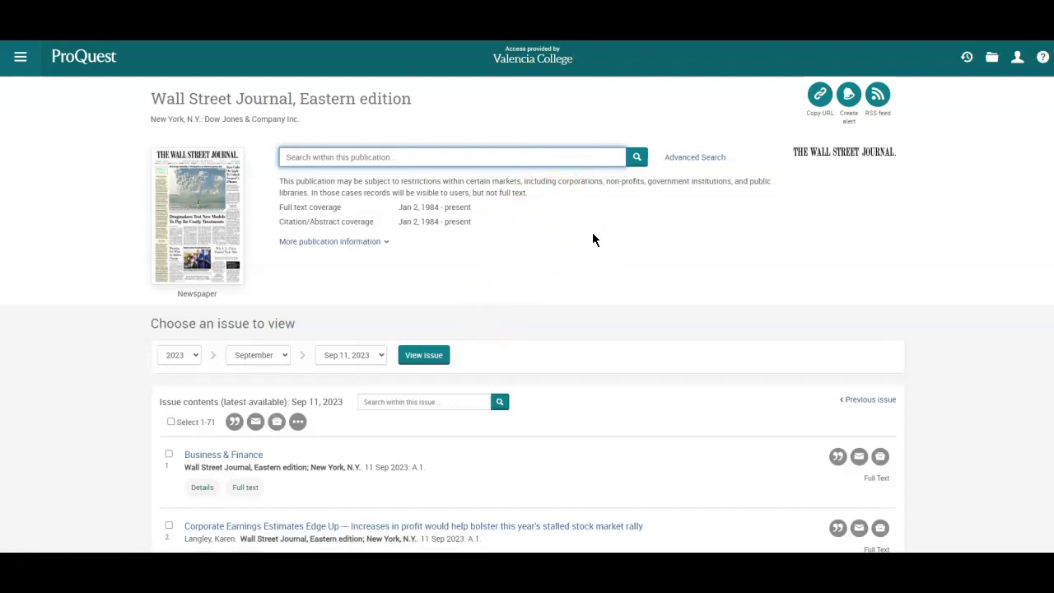
pyautogui.scroll(-2, 593, 234)
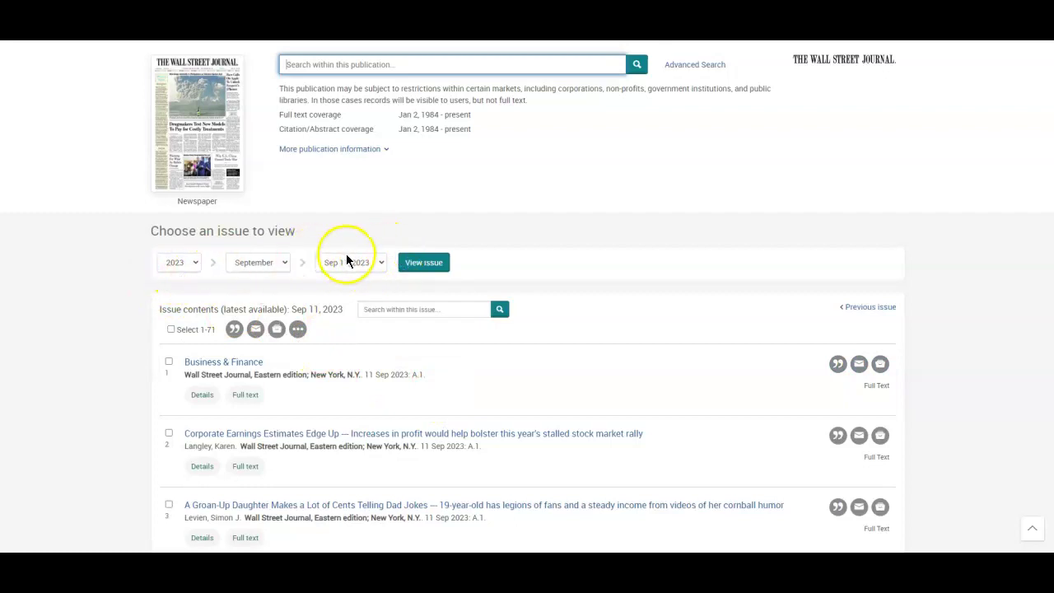
pyautogui.scroll(2, 502, 271)
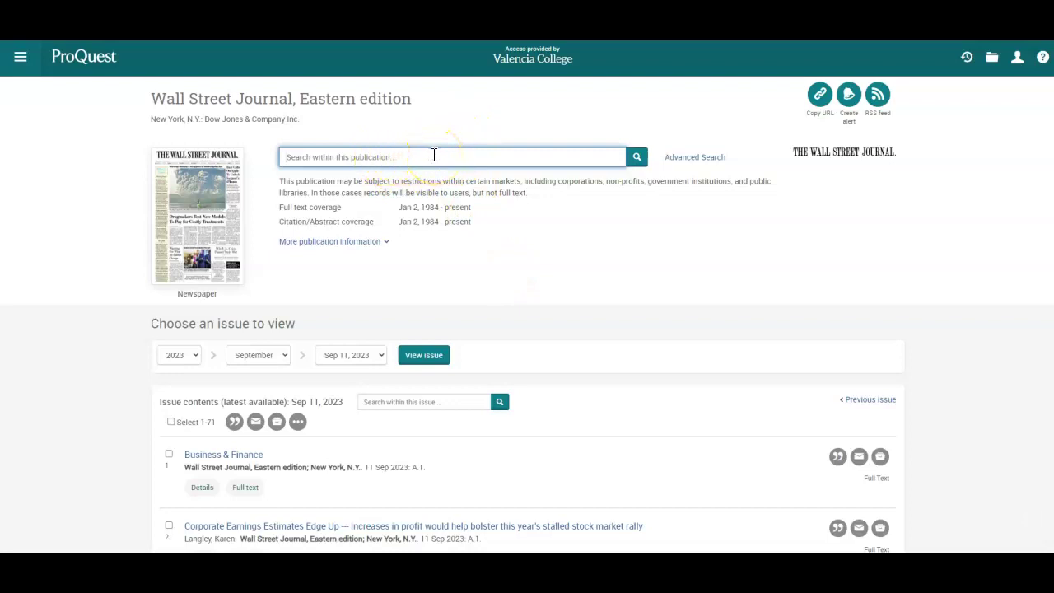
pyautogui.click(431, 206)
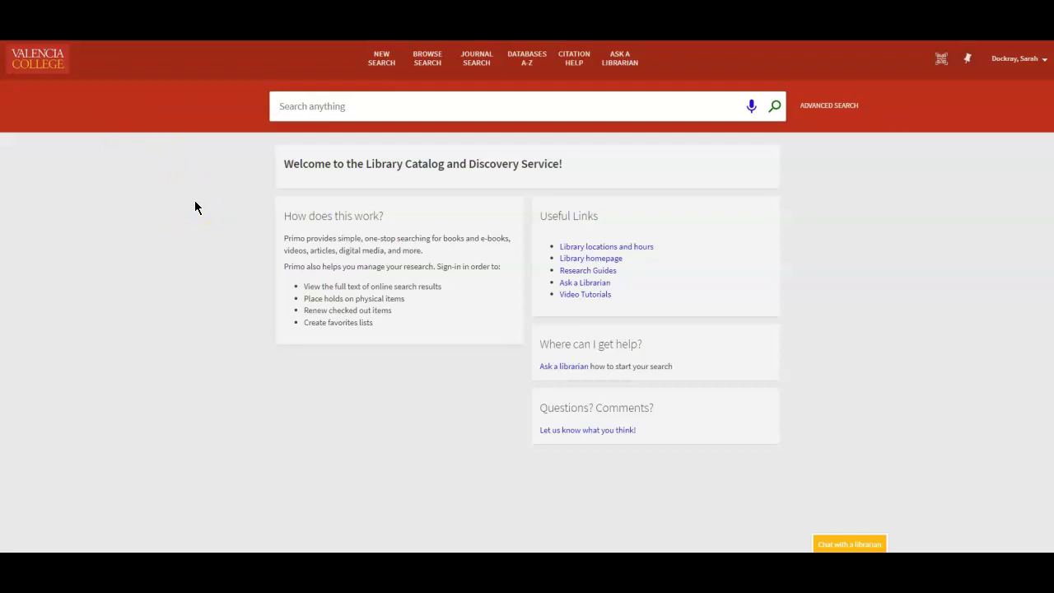
# From the library catalog, list the A-Z databases beginning with U and open US Newsstream.
pyautogui.click(537, 76)
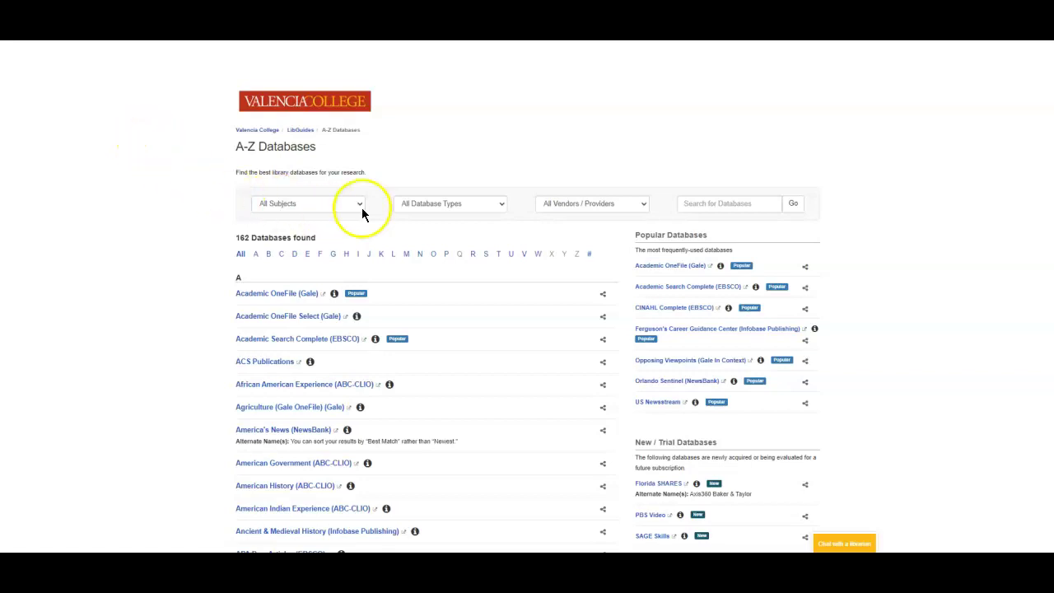
pyautogui.click(509, 257)
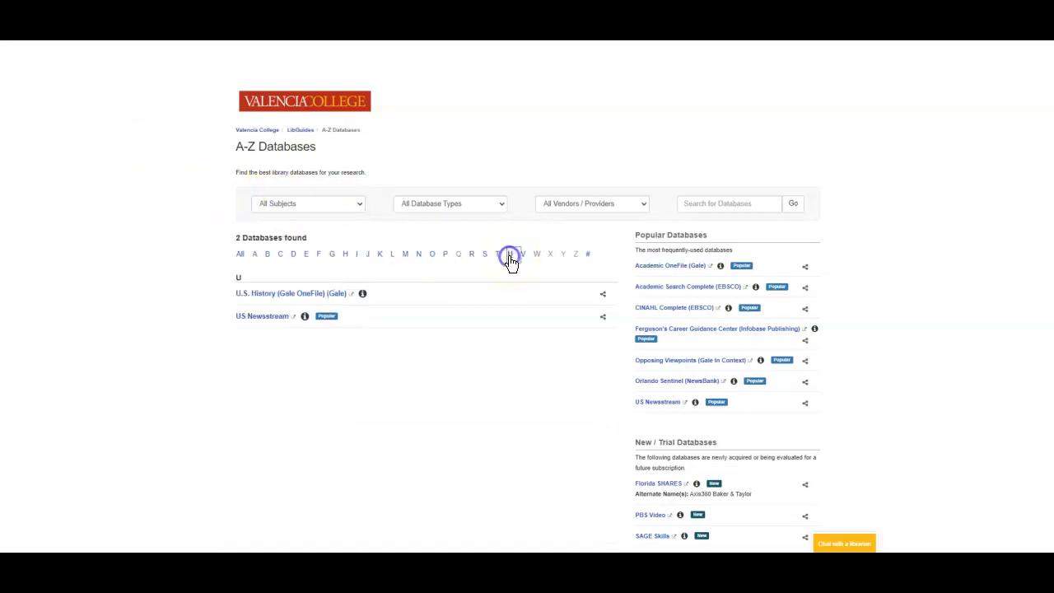
pyautogui.click(272, 321)
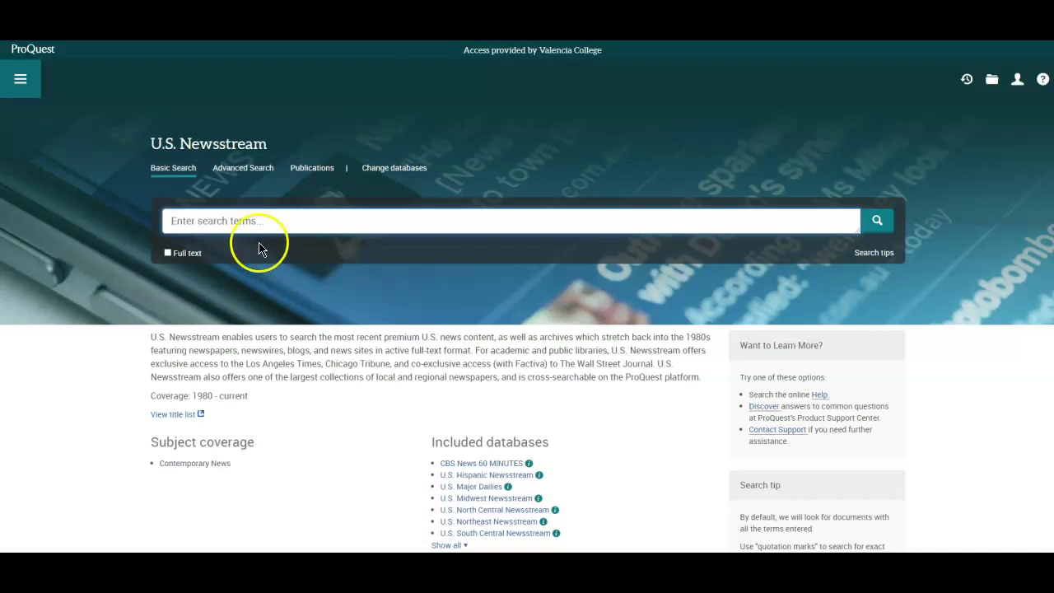
# Search the U.S. Newsstream publications by title for "wall street journal".
pyautogui.click(319, 177)
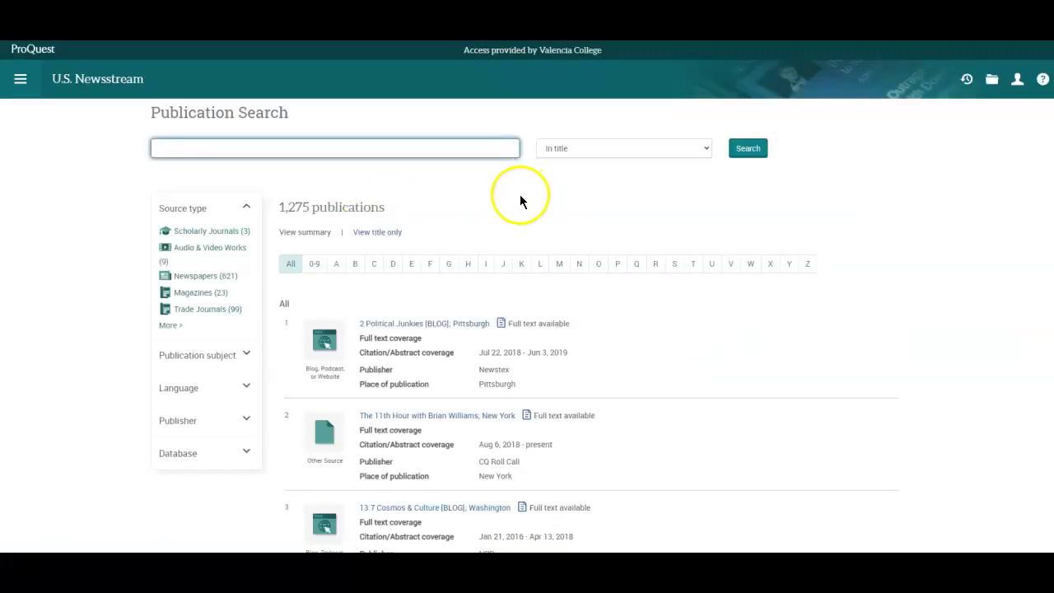
pyautogui.click(446, 148)
pyautogui.write('wall stre')
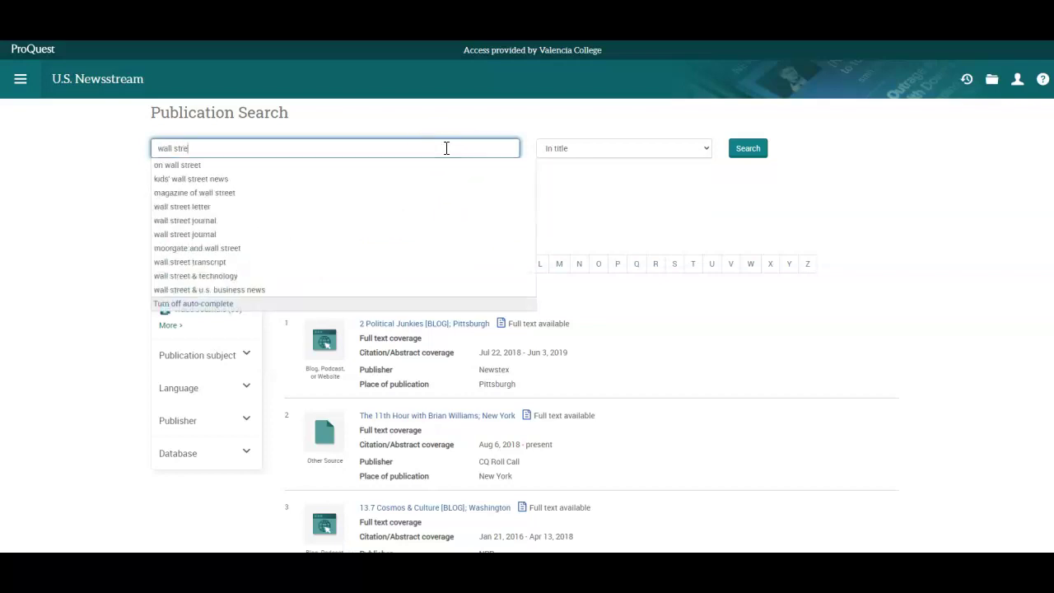
pyautogui.write('et jour')
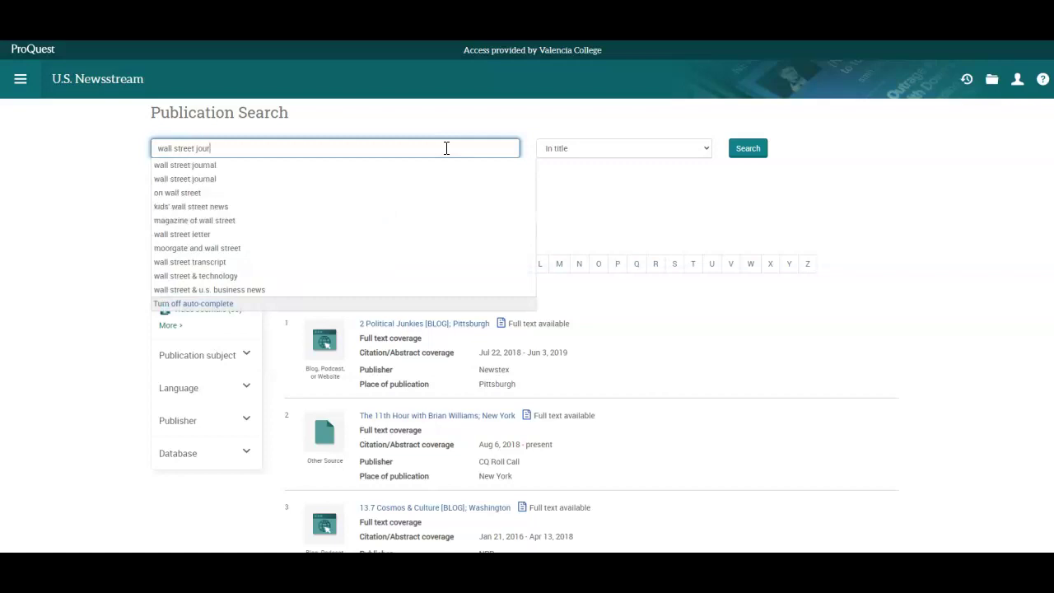
pyautogui.click(395, 169)
pyautogui.click(749, 153)
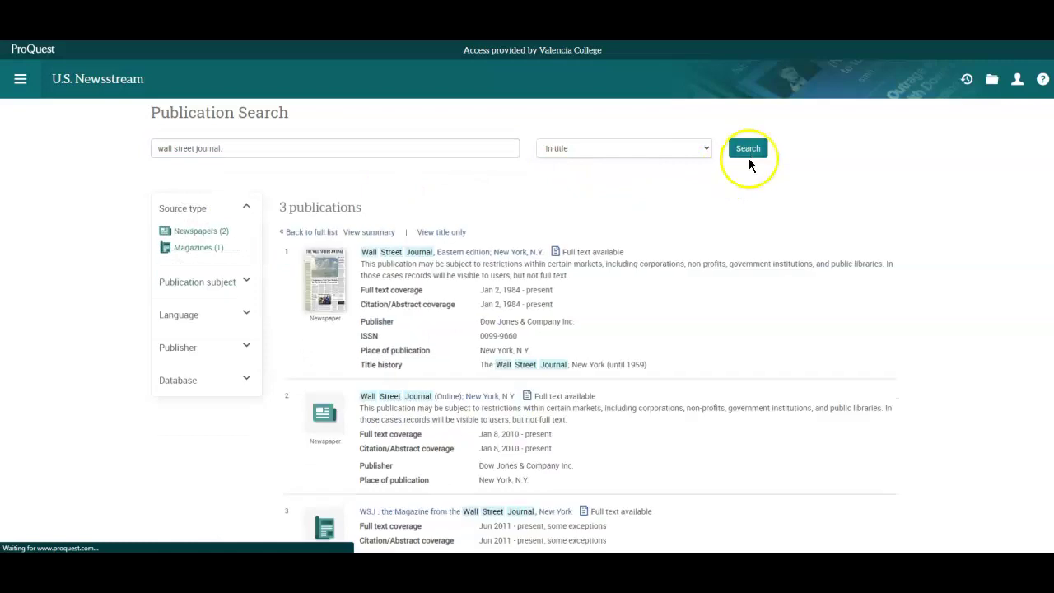
# Open the Wall Street Journal, Eastern edition publication page from the search results.
pyautogui.scroll(-1, 648, 213)
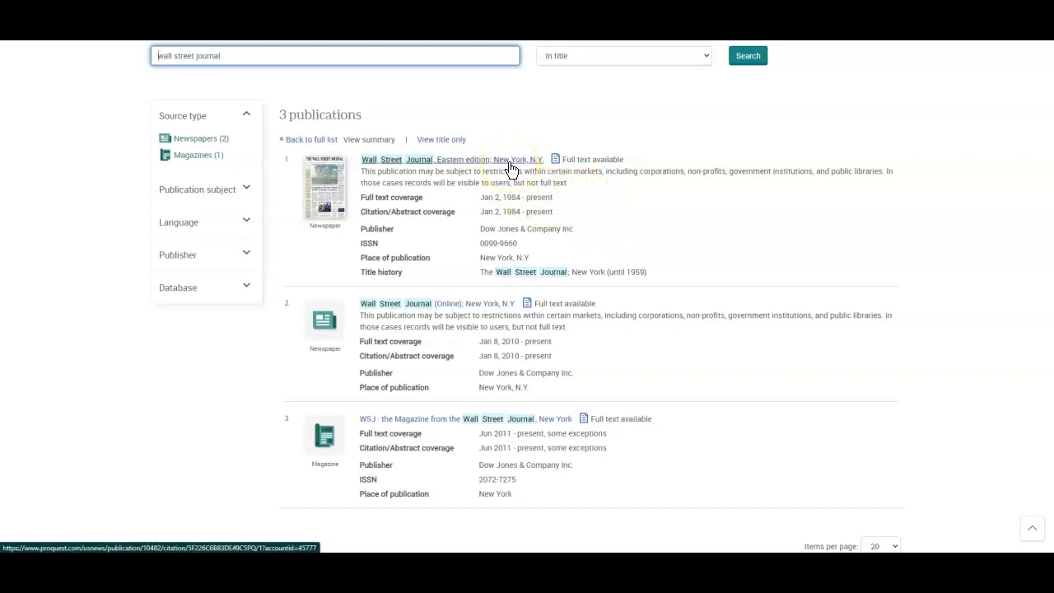
pyautogui.click(510, 164)
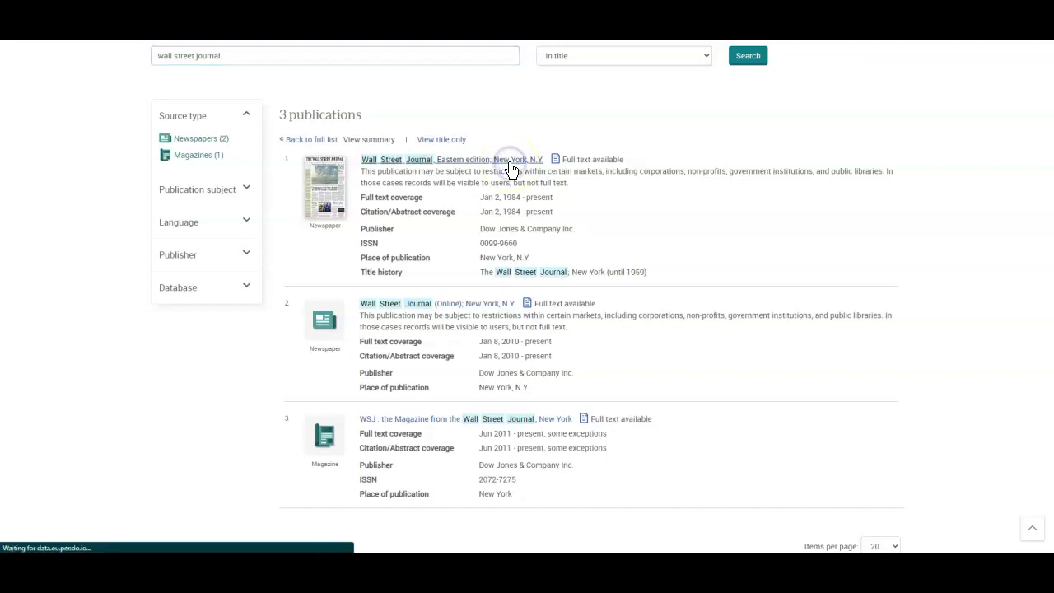
pyautogui.click(772, 169)
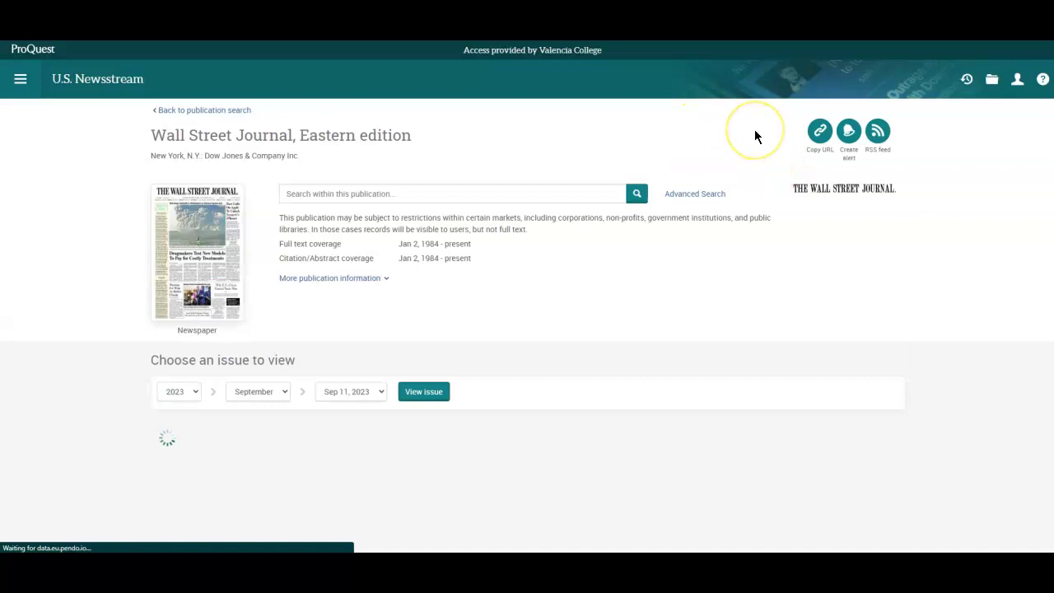
# Browse the Sep 11, 2023 issue contents and open the article "Putin Wants a Hit Man Back. U.S. Wants a Swap.".
pyautogui.scroll(-1, 754, 132)
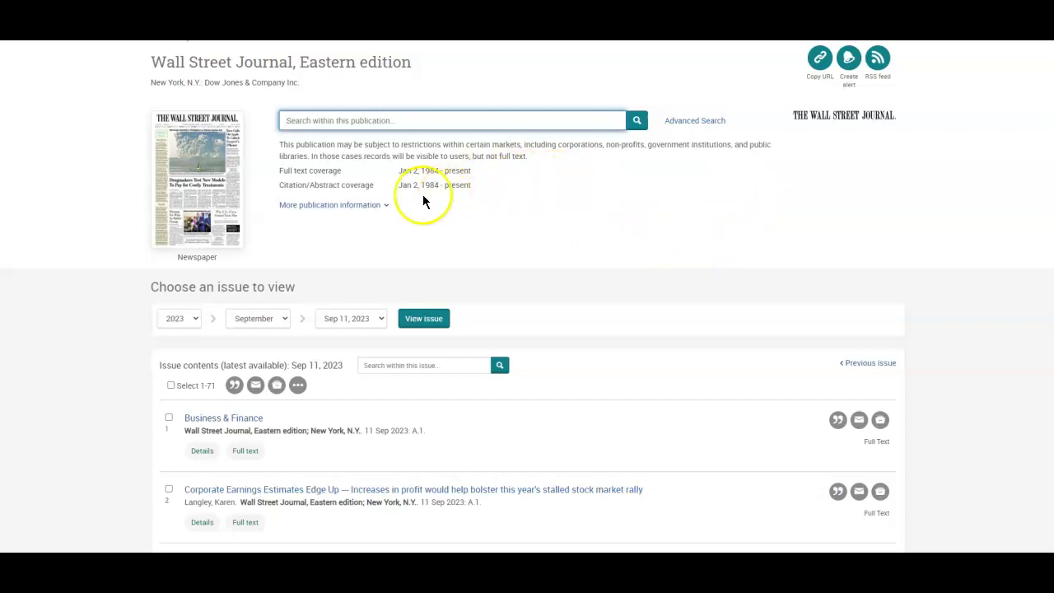
pyautogui.click(490, 113)
pyautogui.scroll(-1, 447, 236)
pyautogui.scroll(-1, 443, 235)
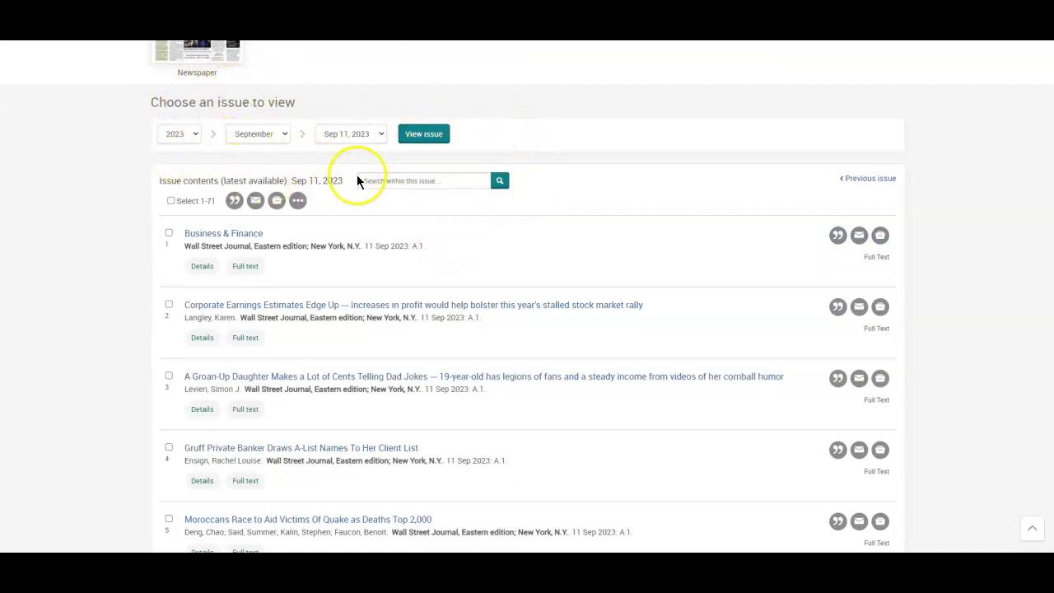
pyautogui.scroll(-3, 642, 148)
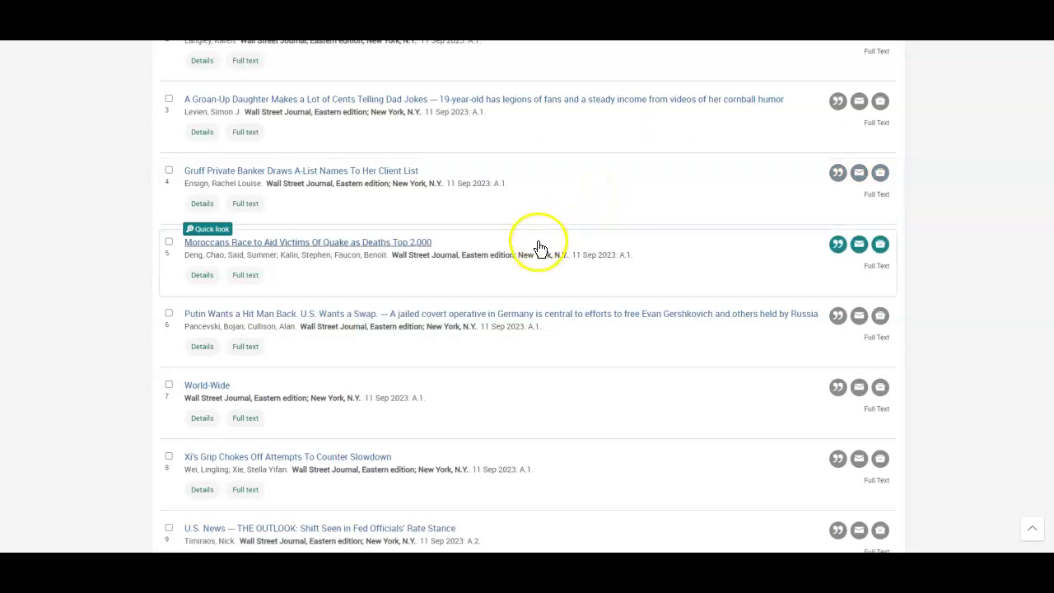
pyautogui.click(542, 316)
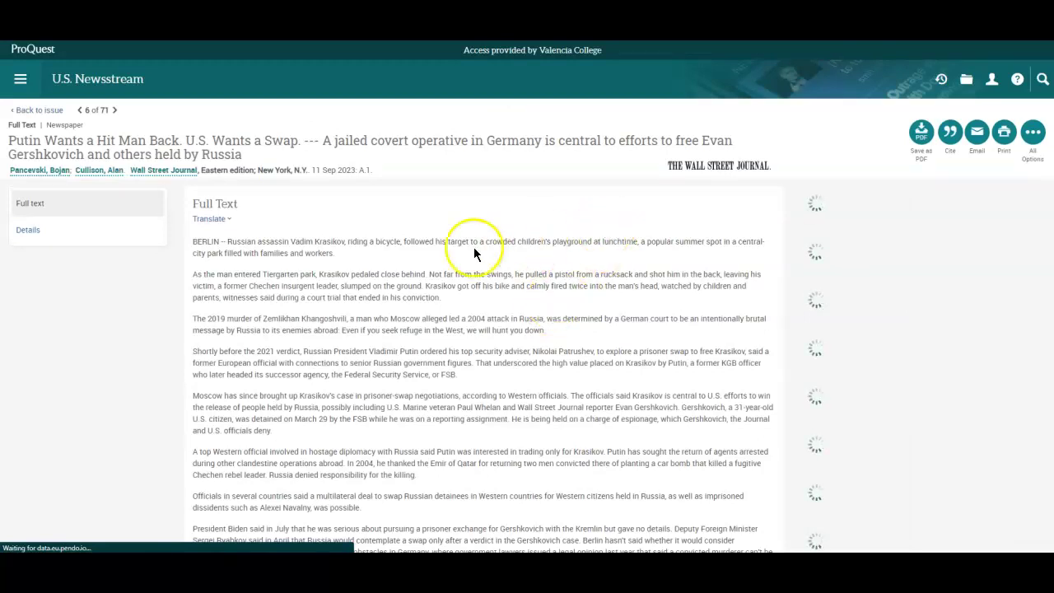
# Close the peer-review pop-up and skim the article's full text.
pyautogui.scroll(-5, 335, 225)
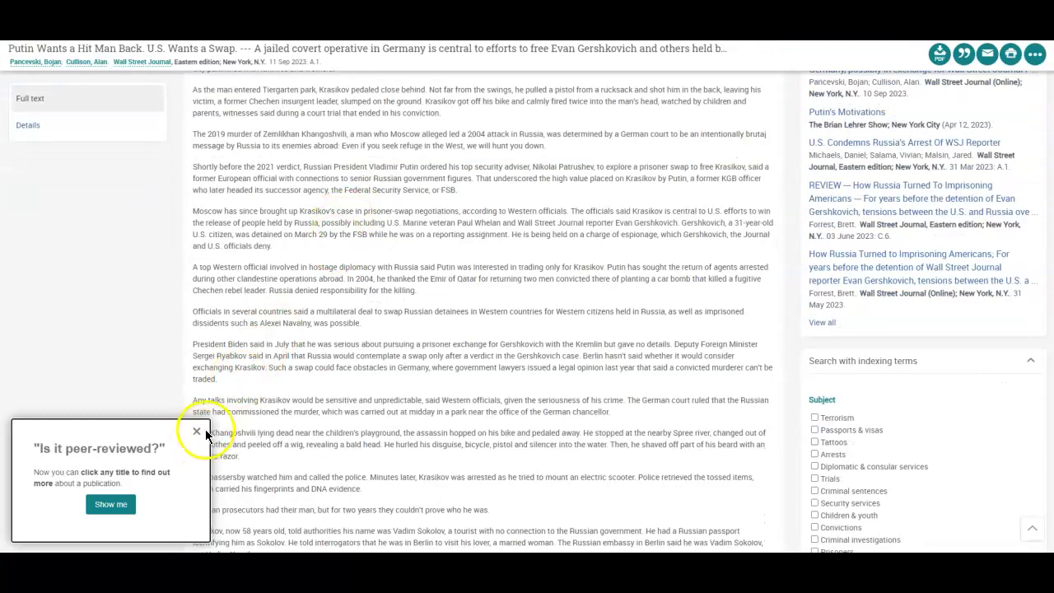
pyautogui.click(196, 430)
pyautogui.scroll(-15, 574, 265)
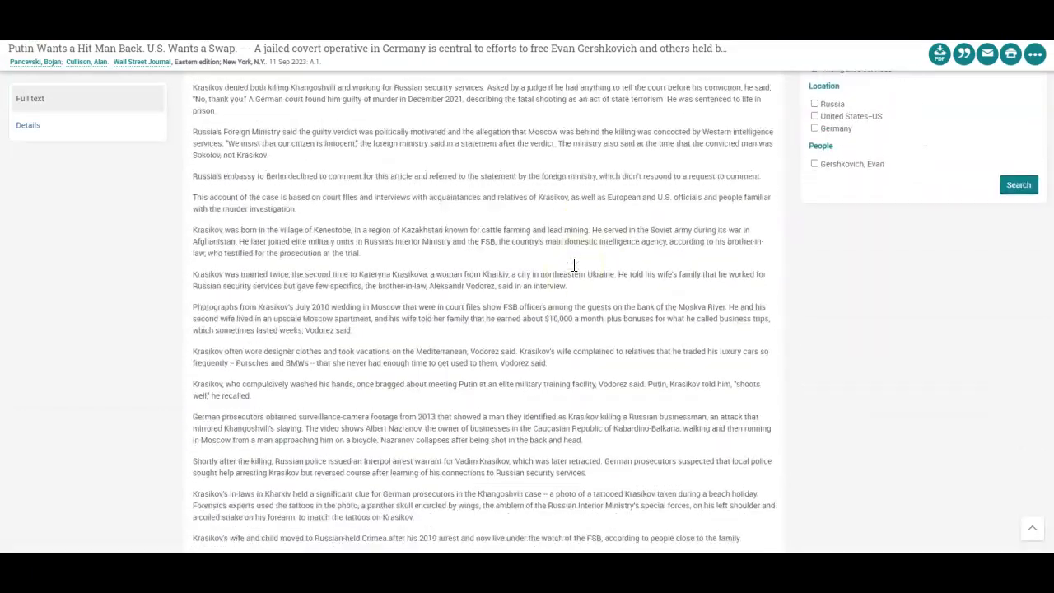
pyautogui.scroll(20, 574, 265)
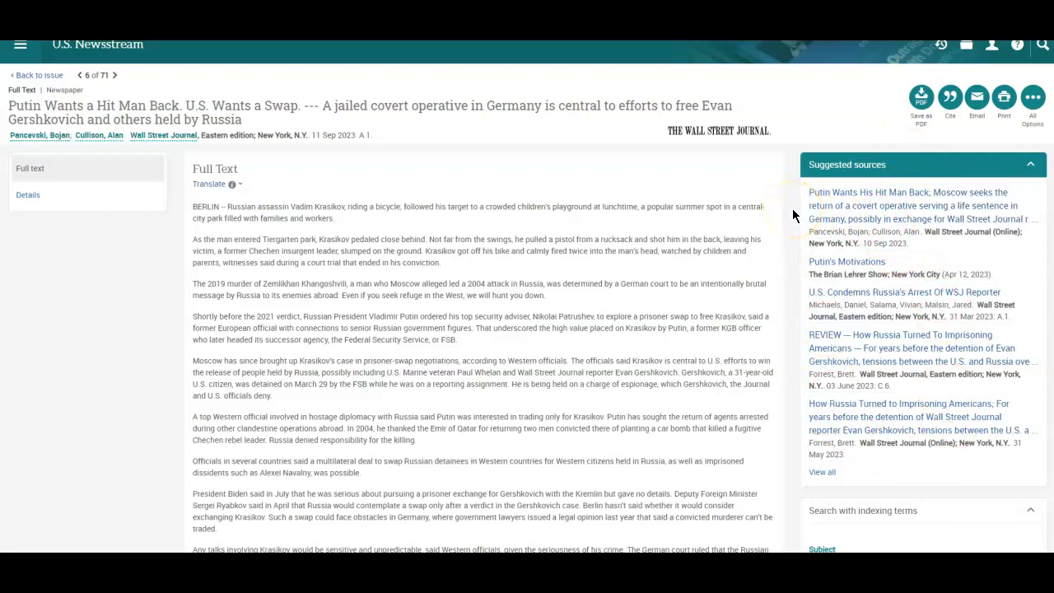
# Examine the suggested sources and the indexing terms offered alongside the article.
pyautogui.scroll(-4, 793, 218)
pyautogui.scroll(-1, 793, 218)
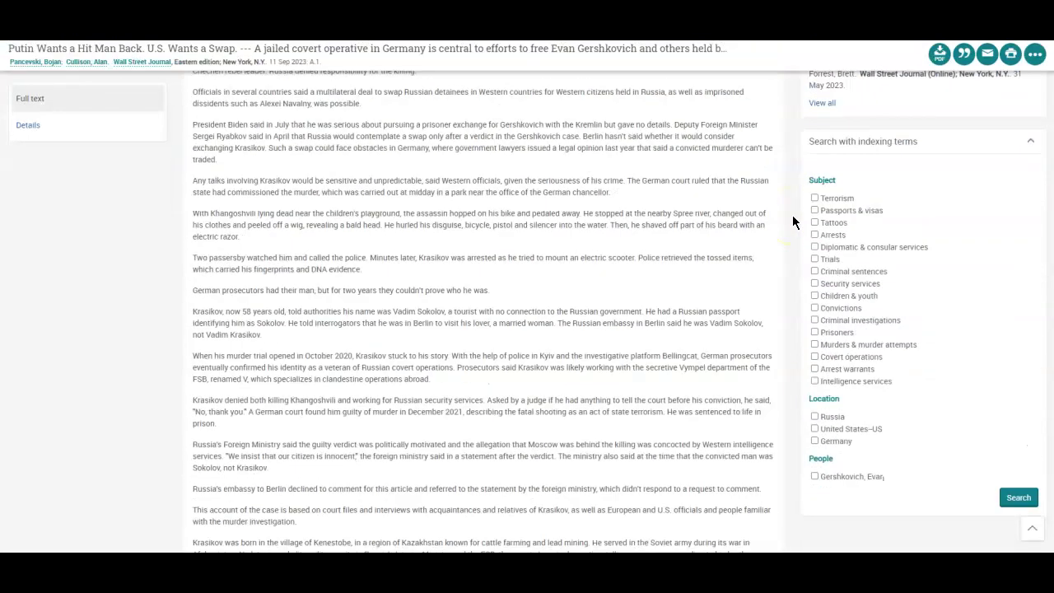
pyautogui.click(794, 173)
pyautogui.click(791, 356)
pyautogui.scroll(1, 183, 242)
pyautogui.scroll(3, 184, 243)
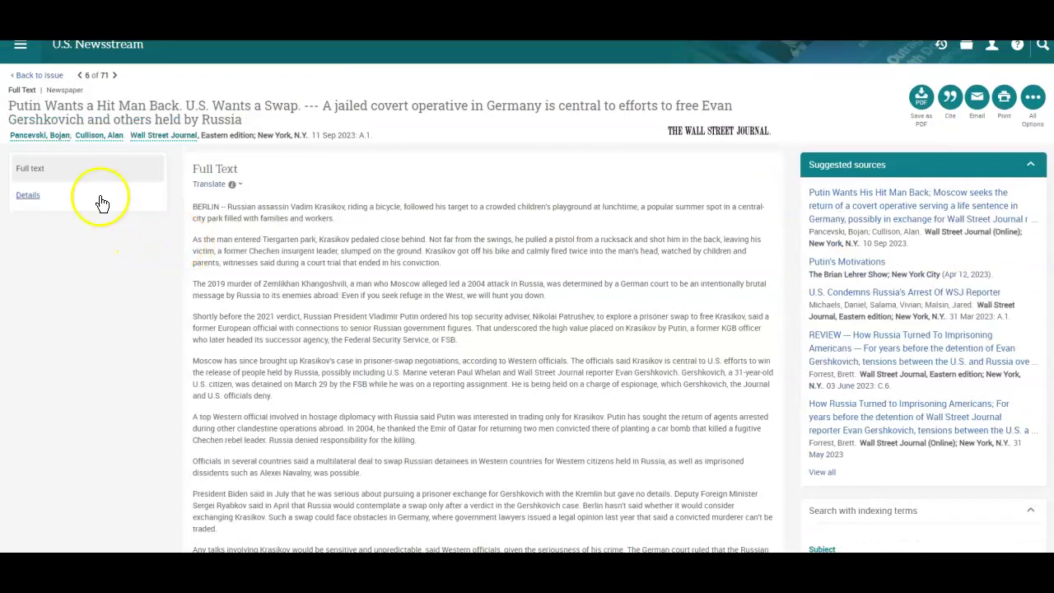
# Open the article's details and examine its subjects, author, publication title, date and other source information.
pyautogui.click(29, 197)
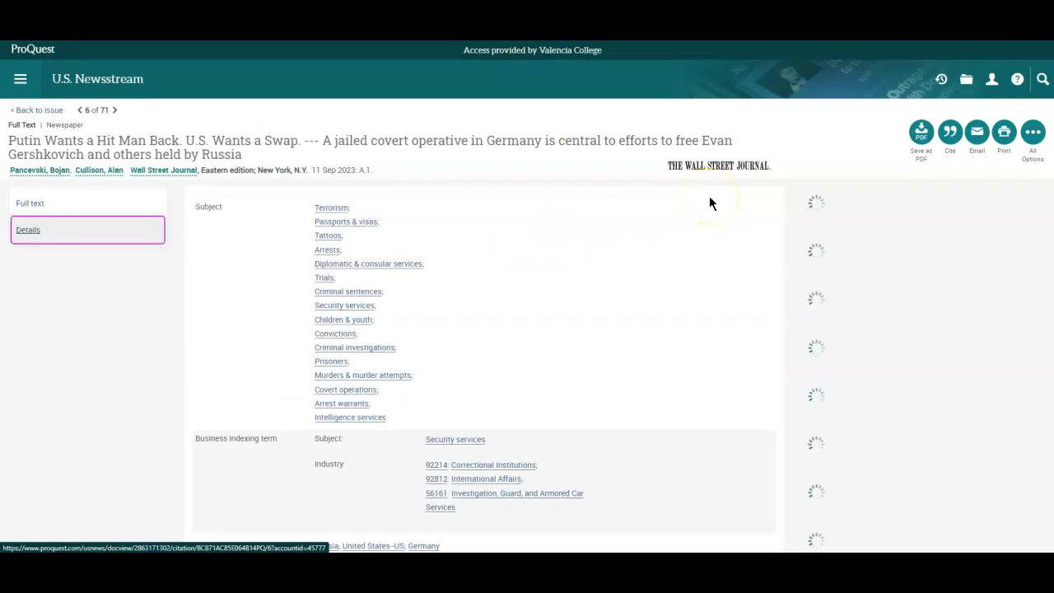
pyautogui.scroll(-3, 707, 222)
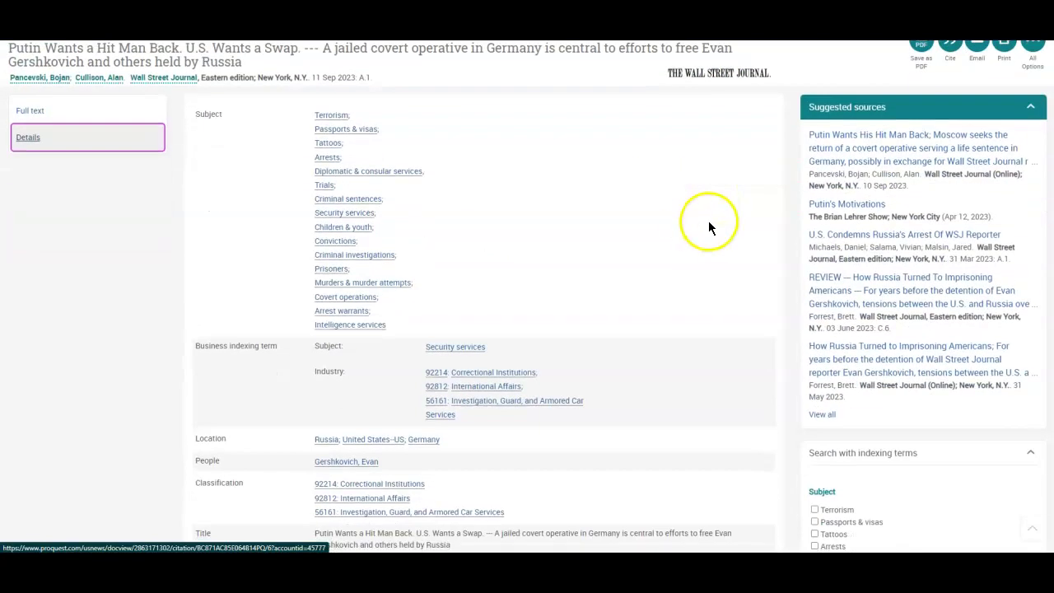
pyautogui.scroll(-1, 697, 221)
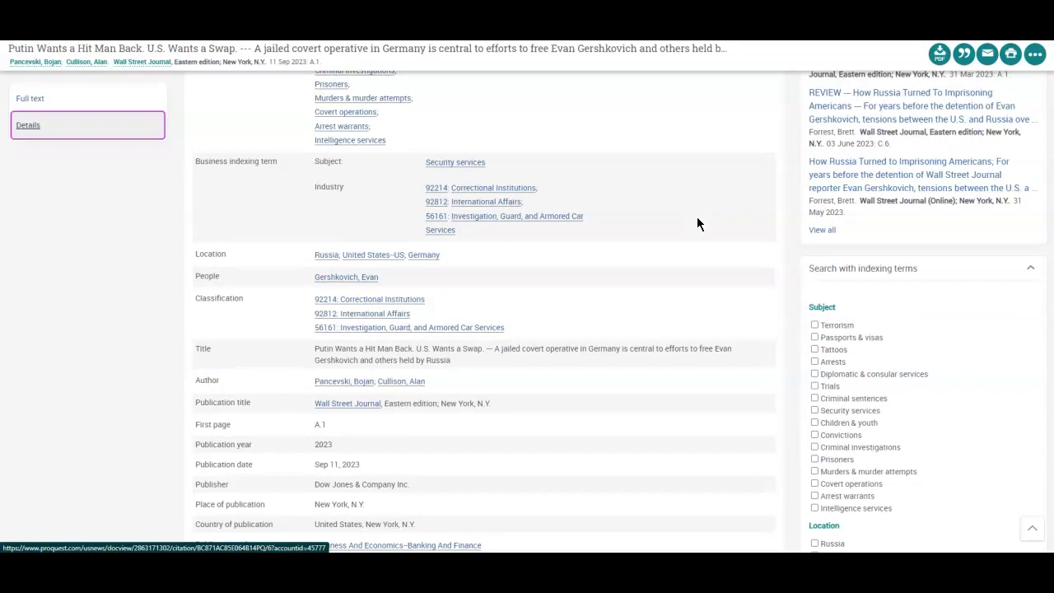
pyautogui.scroll(-3, 695, 222)
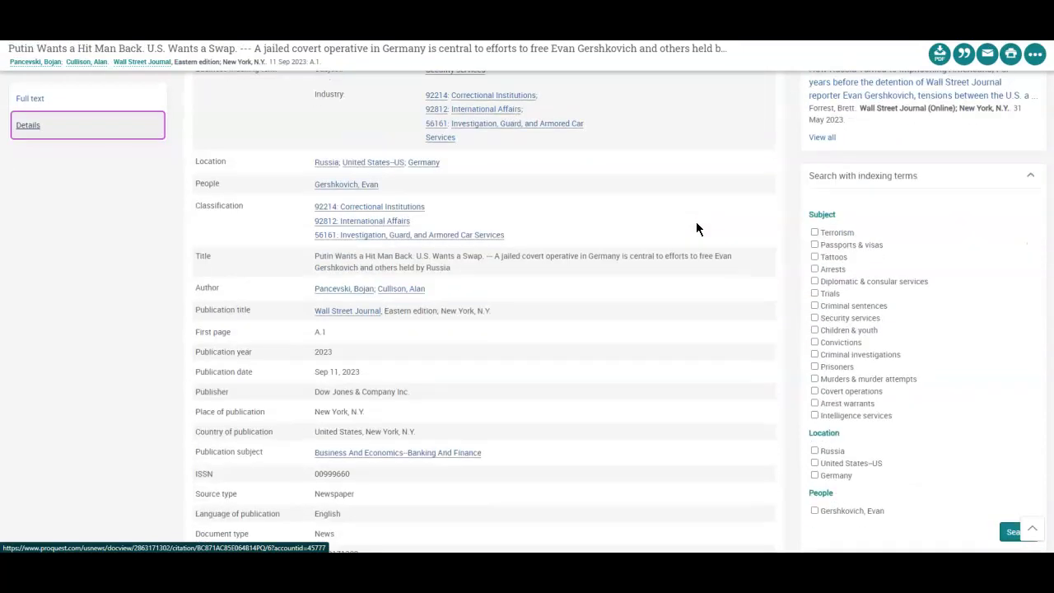
pyautogui.scroll(-1, 696, 224)
pyautogui.click(420, 337)
pyautogui.scroll(3, 347, 250)
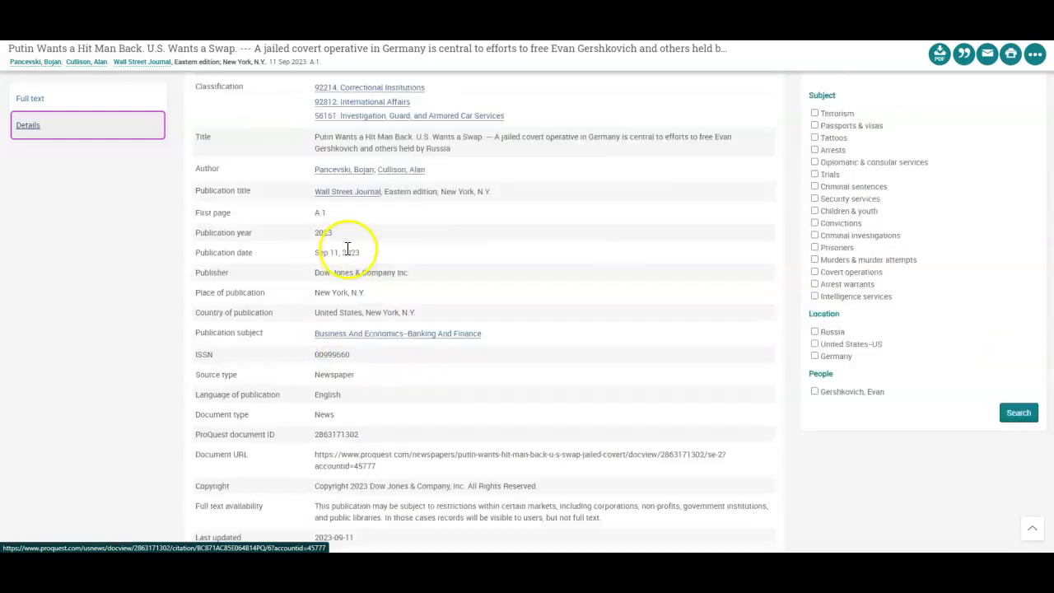
pyautogui.scroll(1, 362, 242)
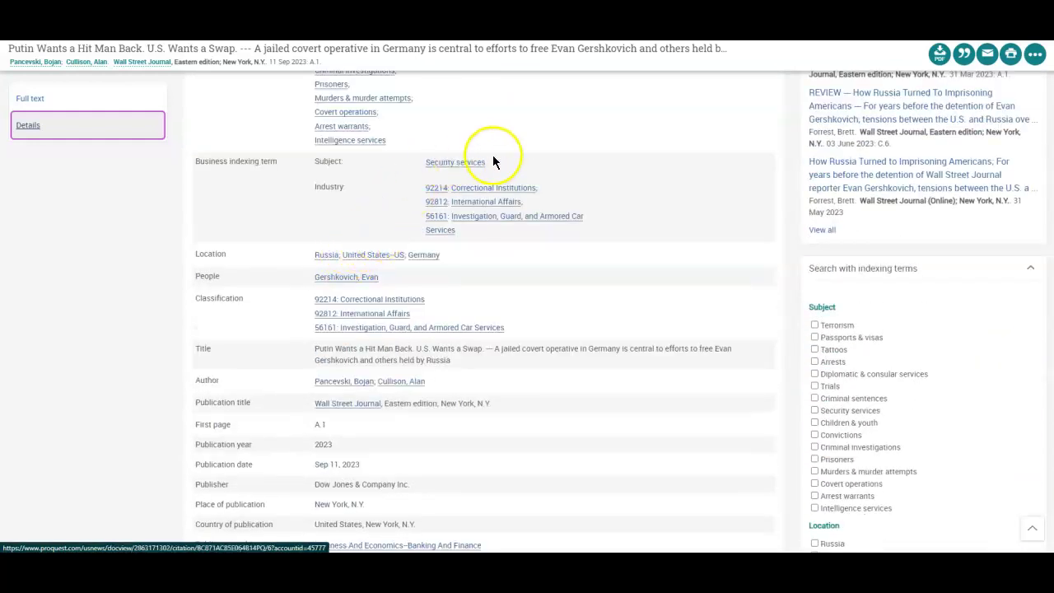
pyautogui.scroll(2, 666, 155)
pyautogui.scroll(3, 669, 158)
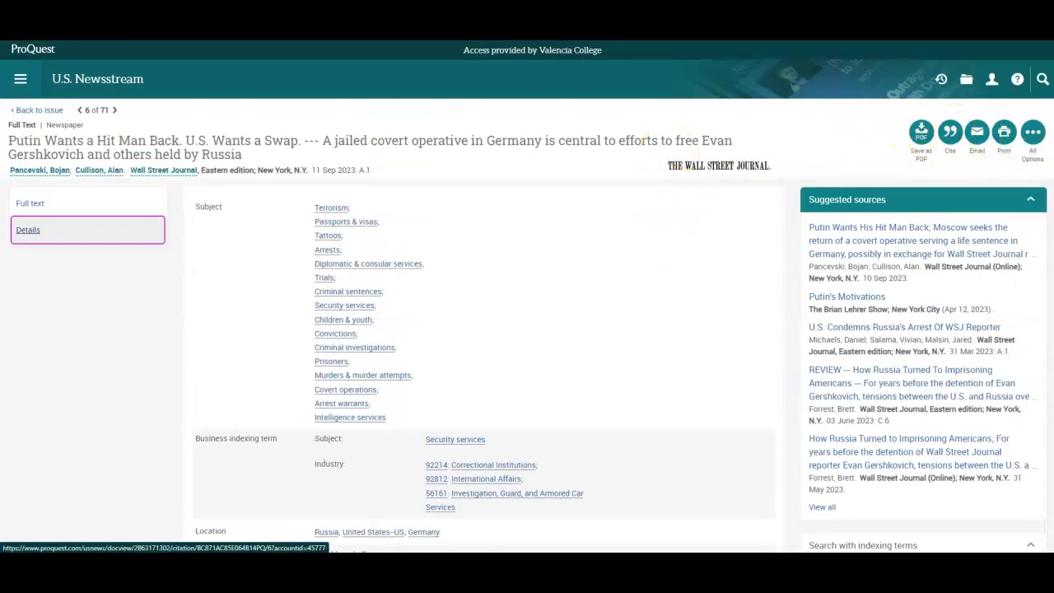
# Save the article as a PDF, then open the downloaded file and look through its pages.
pyautogui.click(926, 146)
pyautogui.click(896, 130)
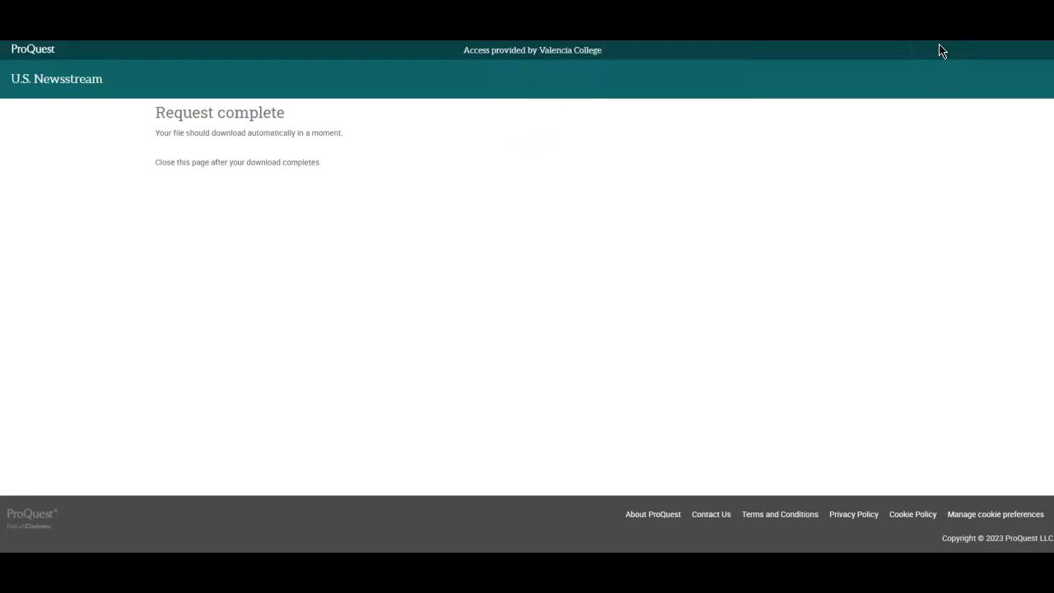
pyautogui.click(927, 63)
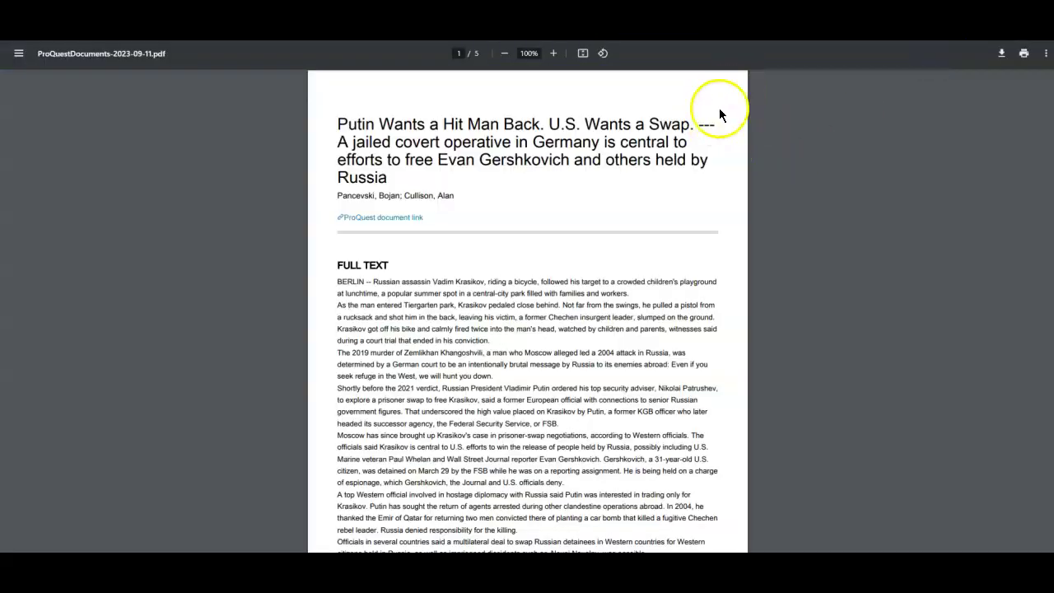
pyautogui.scroll(-10, 719, 112)
pyautogui.scroll(-3, 718, 116)
pyautogui.scroll(-20, 718, 110)
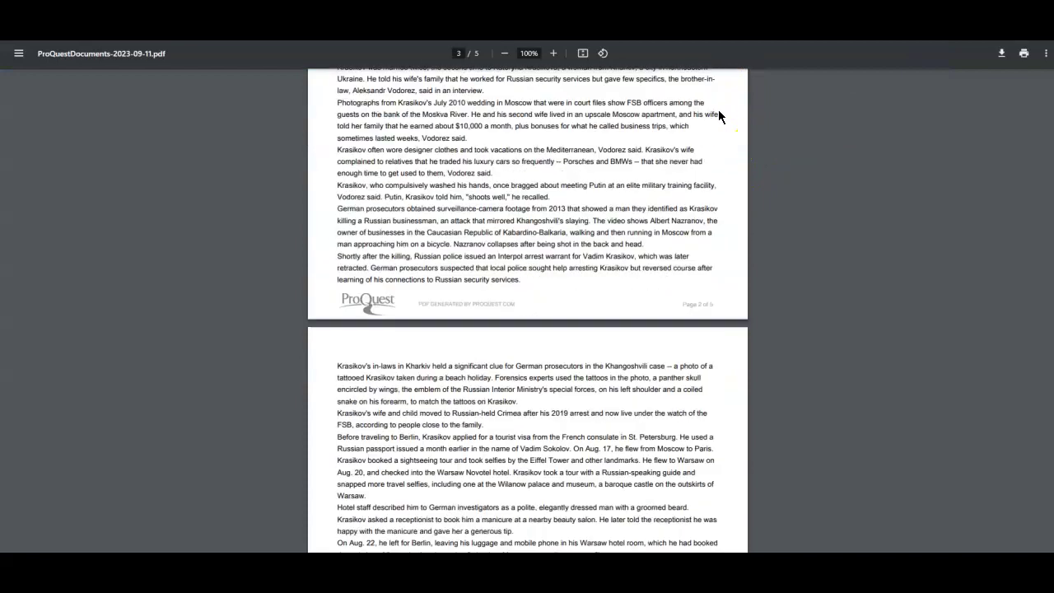
pyautogui.scroll(-10, 738, 111)
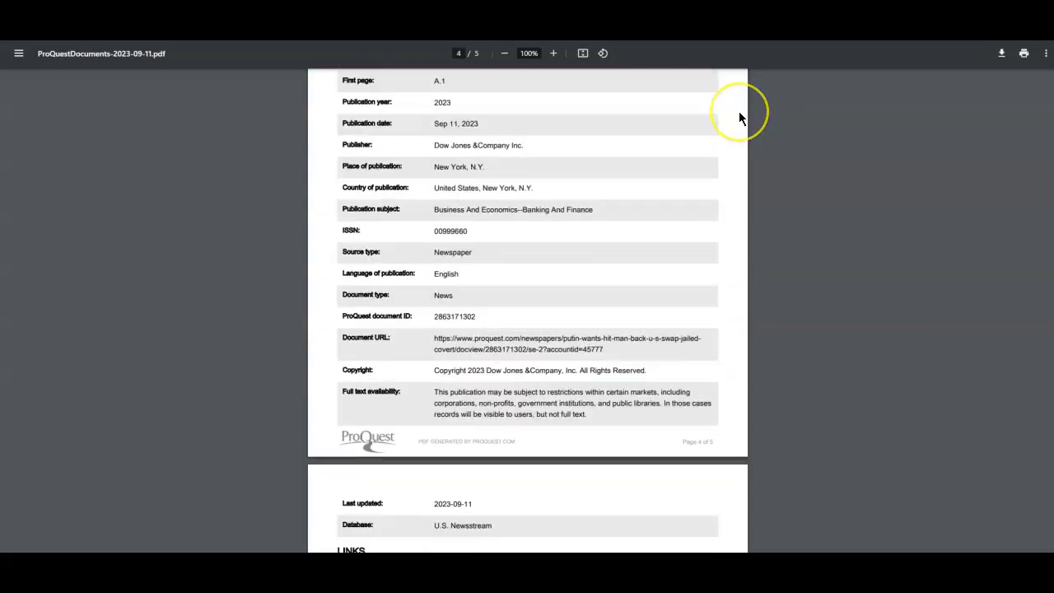
# Return from the downloaded PDF to the article page and generate its citation in APA 7th - American Psychological Association, 7th Edition style.
pyautogui.scroll(14, 739, 112)
pyautogui.scroll(20, 740, 113)
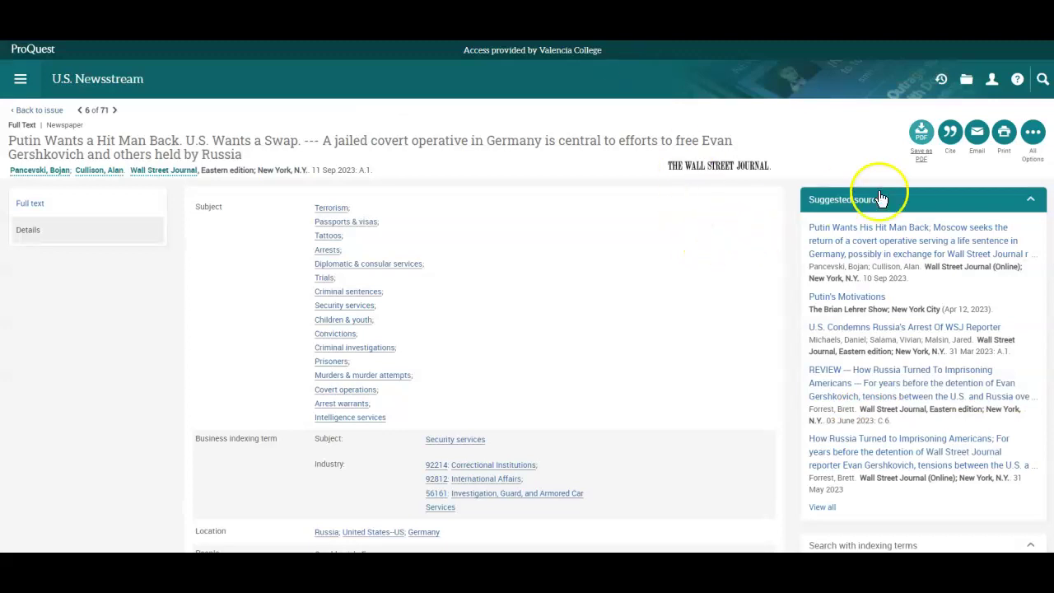
pyautogui.click(945, 133)
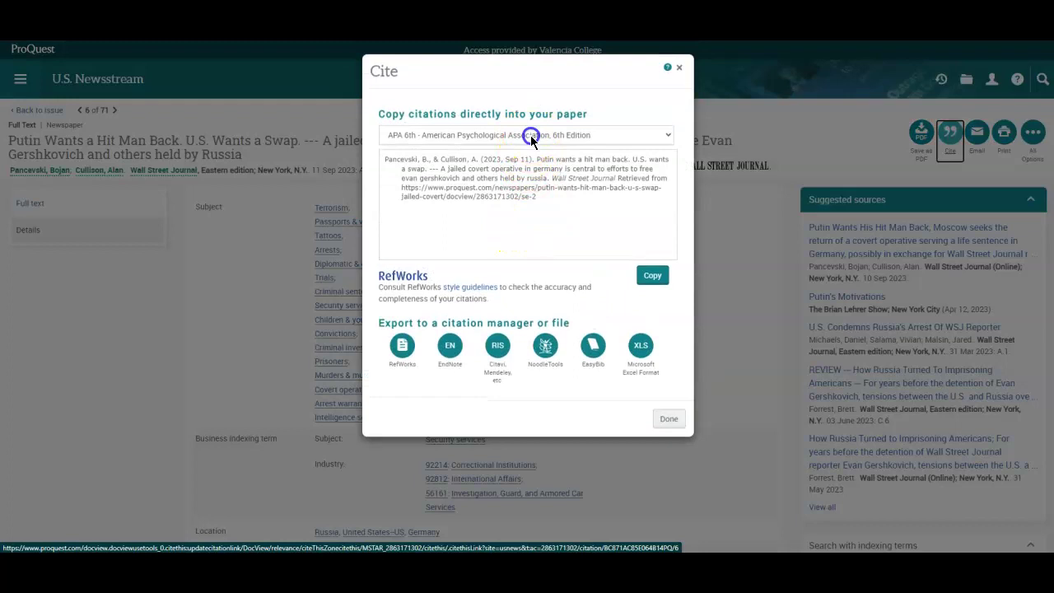
pyautogui.click(530, 135)
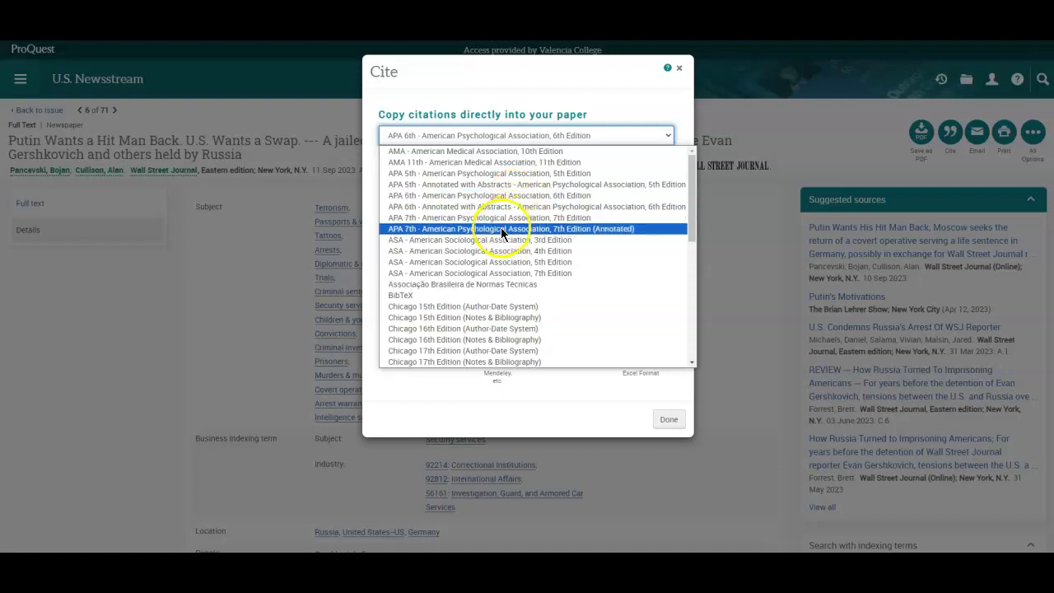
pyautogui.click(404, 219)
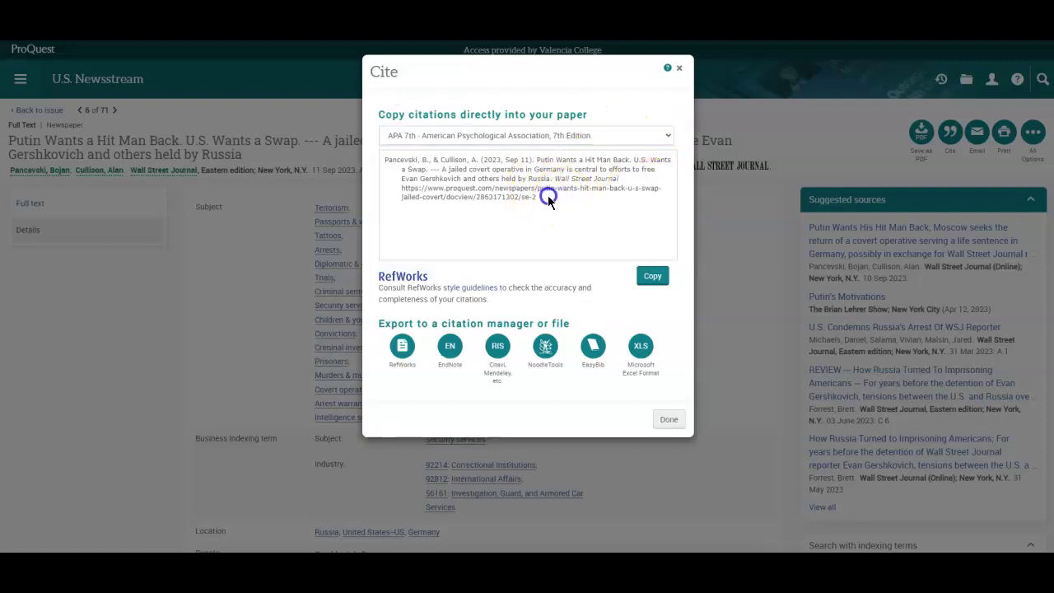
# Highlight the full generated citation to review it, clear the highlight and close the citation window.
pyautogui.moveTo(548, 197); pyautogui.dragTo(392, 151)
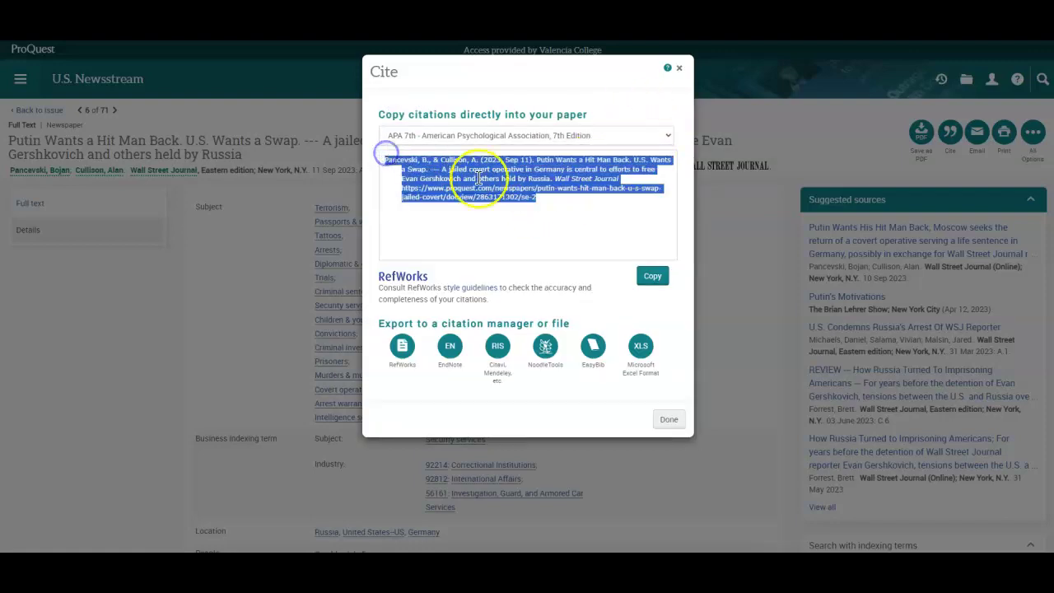
pyautogui.click(591, 213)
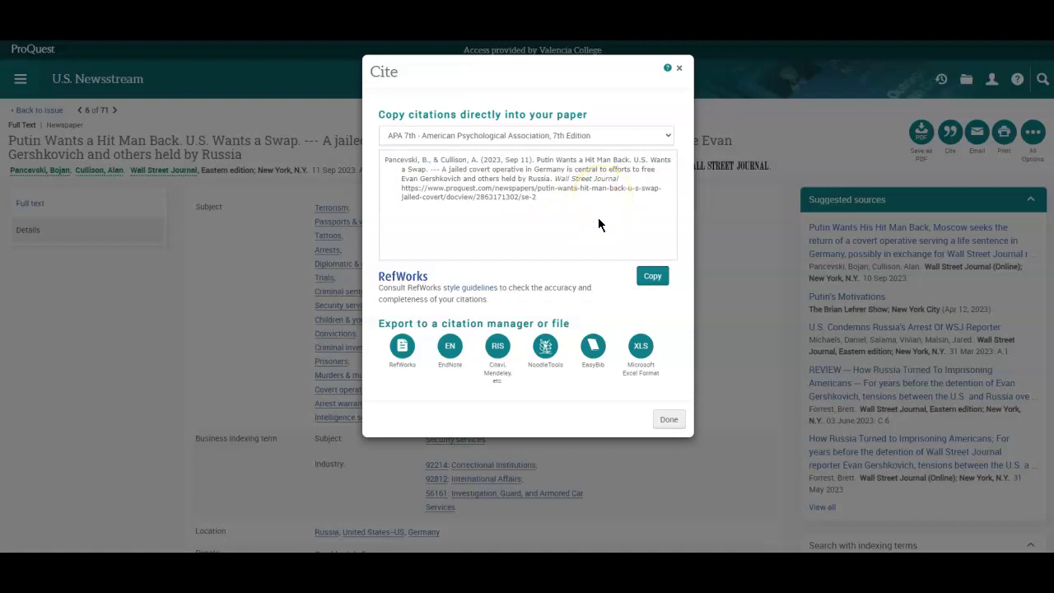
pyautogui.click(668, 419)
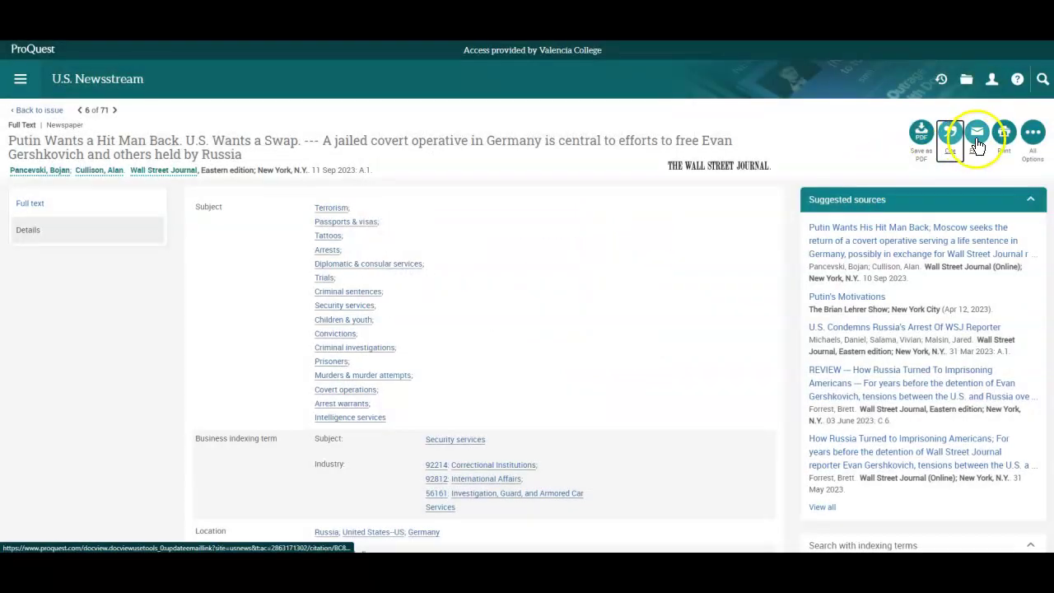
# Examine all save and export options for the article, including cloud saving and citation export, and close the list.
pyautogui.click(1030, 134)
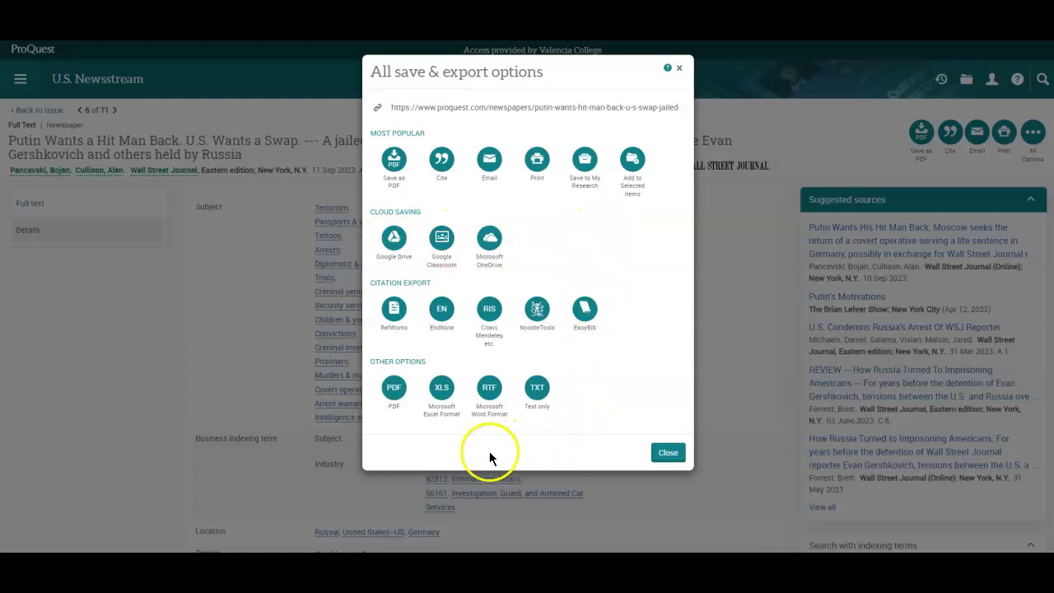
pyautogui.click(668, 453)
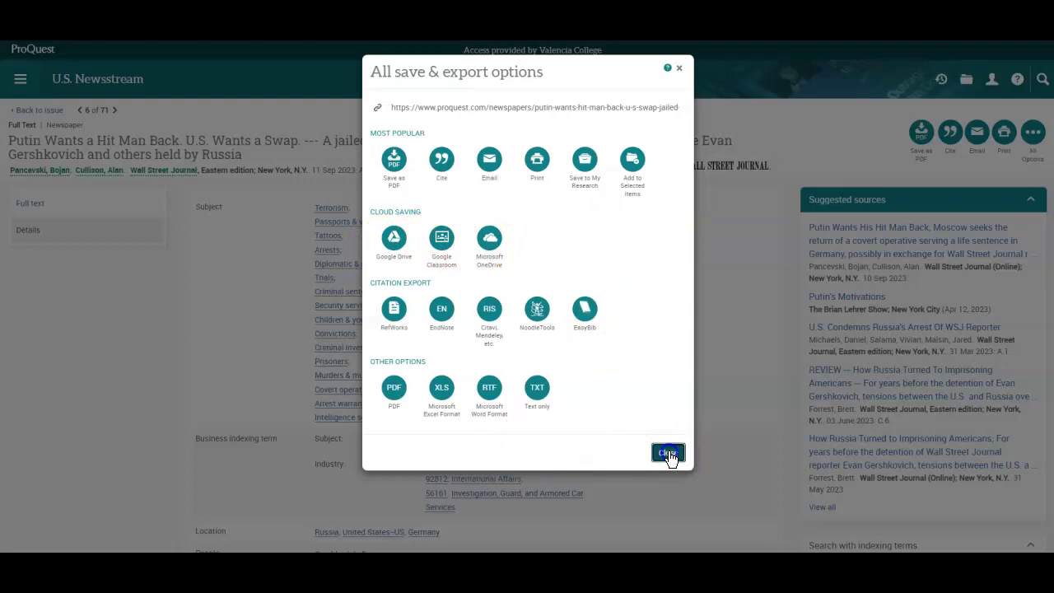